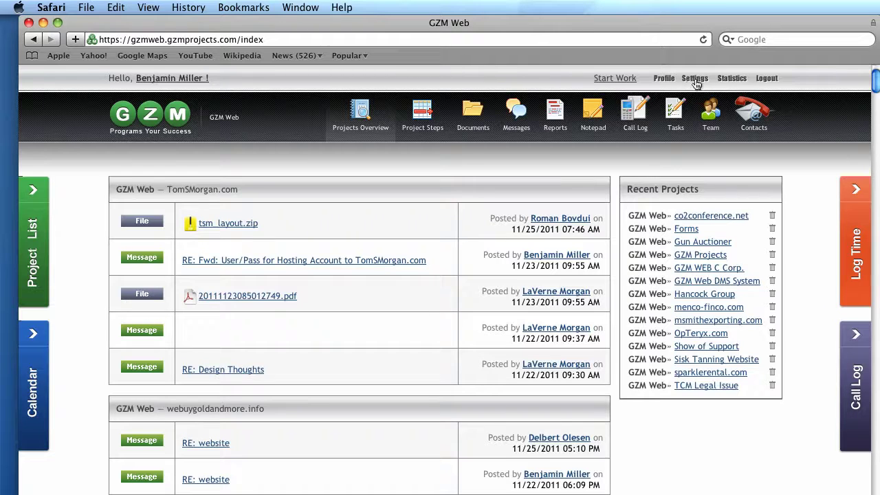
# Go to the group settings and open the Administrator group's permissions
pyautogui.click(694, 79)
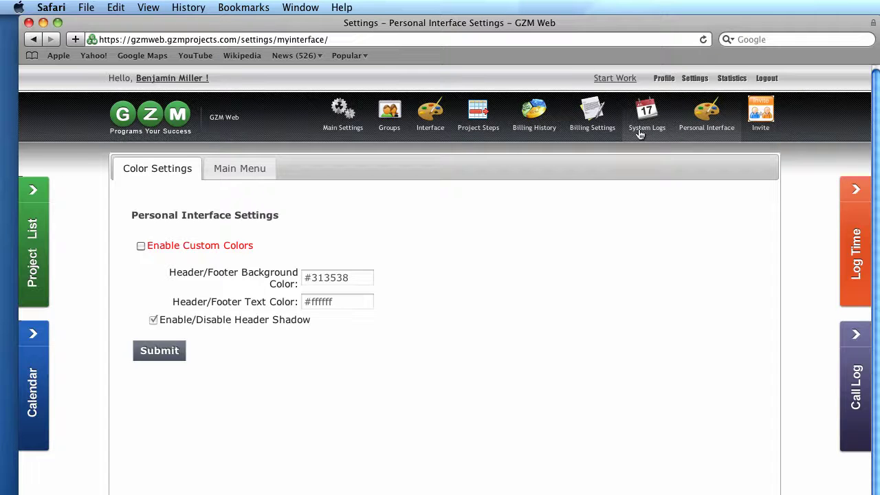
pyautogui.click(389, 117)
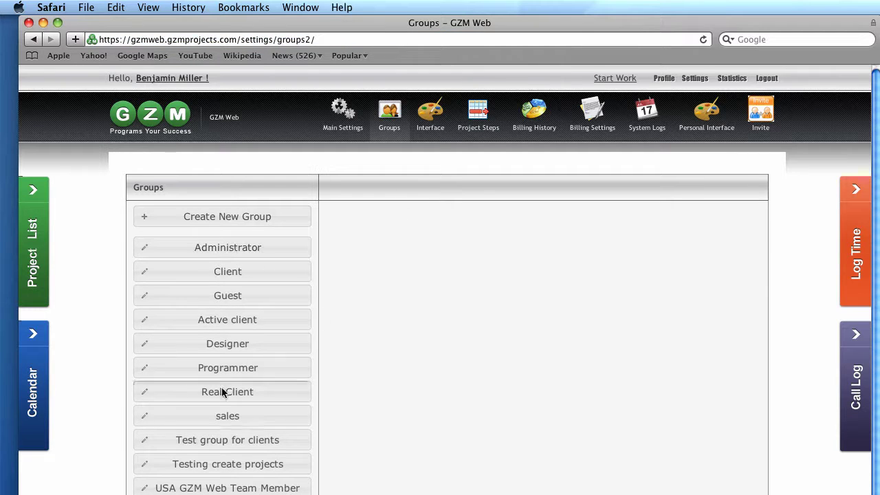
pyautogui.click(235, 249)
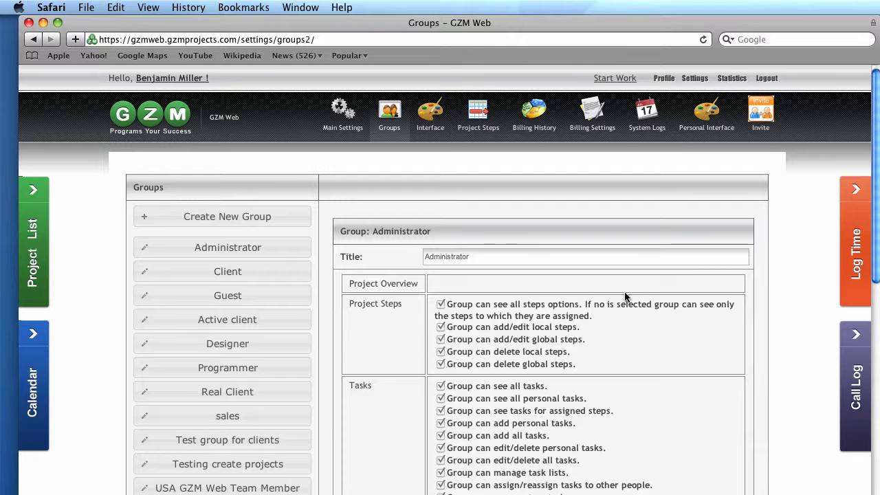
# Examine the Administrator group's permissions, from Project Steps, Tasks and Documents through Messages, Calendar and Call Log to Settings and Authorization
pyautogui.scroll(-1, 625, 296)
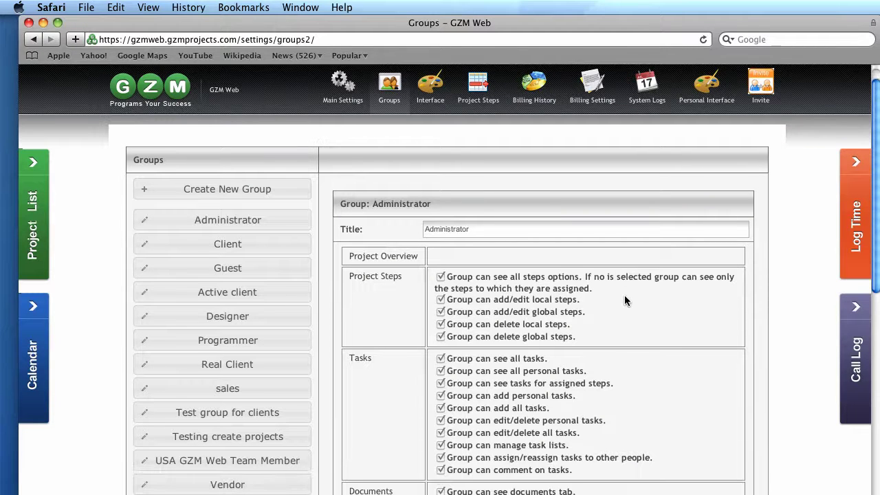
pyautogui.scroll(-5, 625, 296)
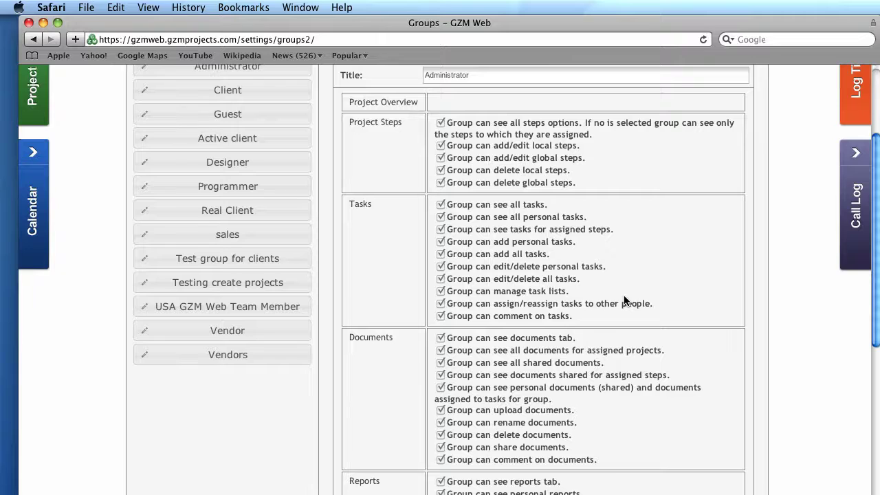
pyautogui.scroll(-3, 623, 300)
pyautogui.scroll(-3, 623, 300)
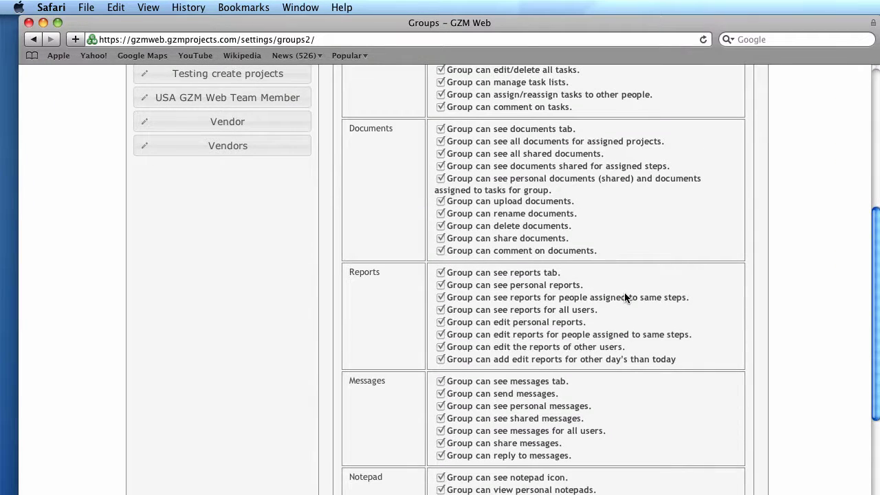
pyautogui.scroll(-9, 625, 297)
pyautogui.scroll(-5, 626, 301)
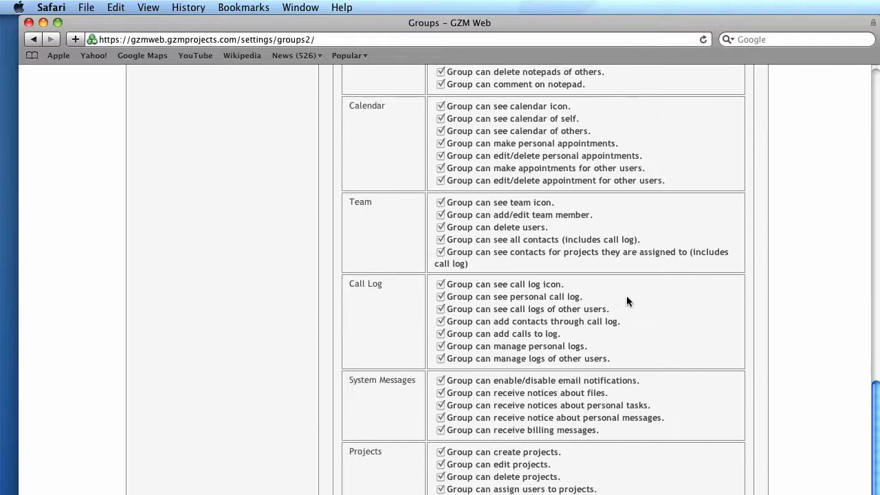
pyautogui.scroll(-4, 626, 300)
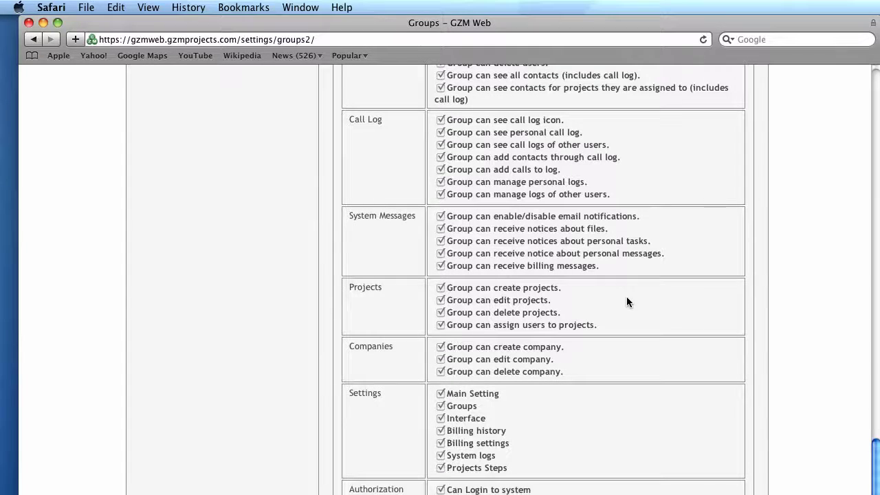
pyautogui.scroll(4, 626, 301)
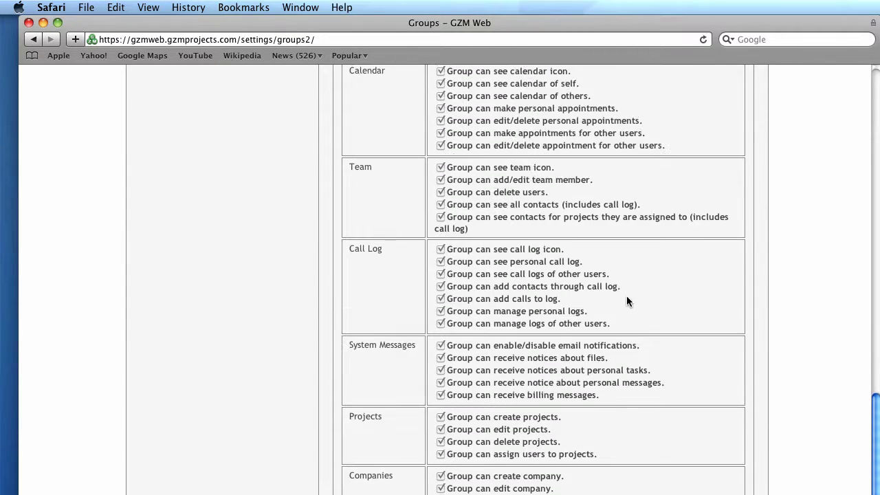
pyautogui.scroll(10, 626, 301)
pyautogui.scroll(8, 626, 301)
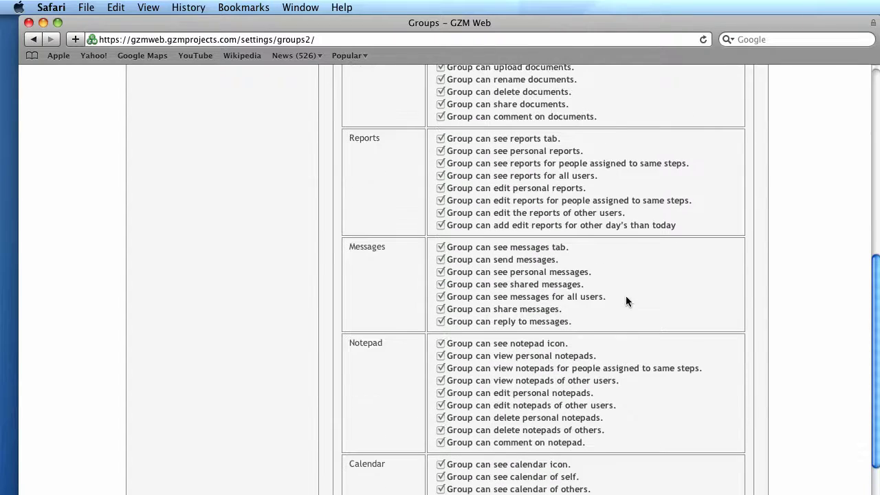
pyautogui.scroll(7, 626, 300)
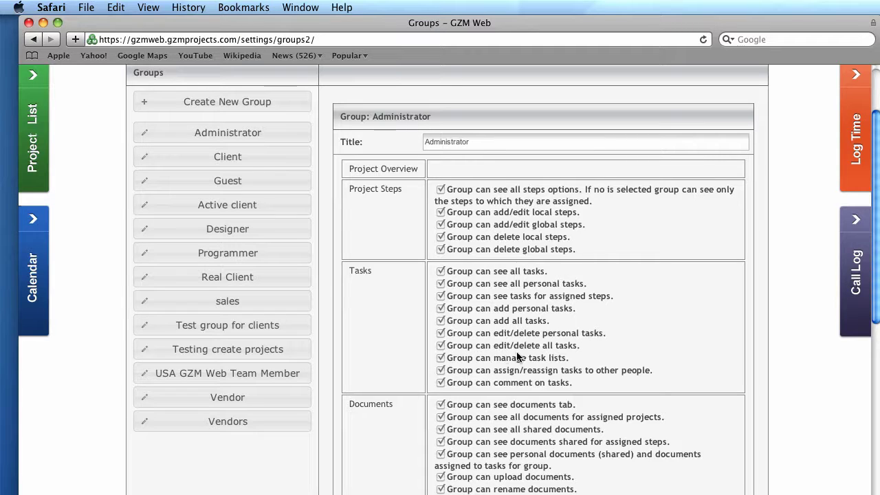
pyautogui.scroll(-3, 599, 356)
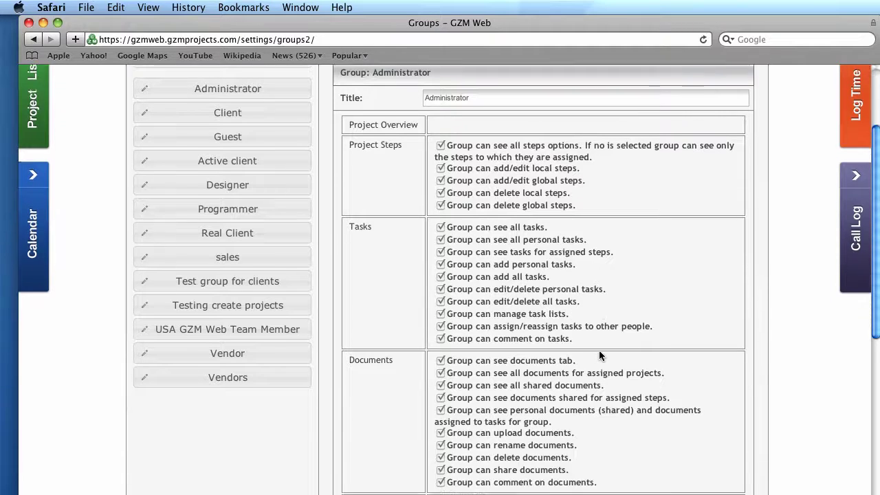
pyautogui.scroll(-5, 599, 355)
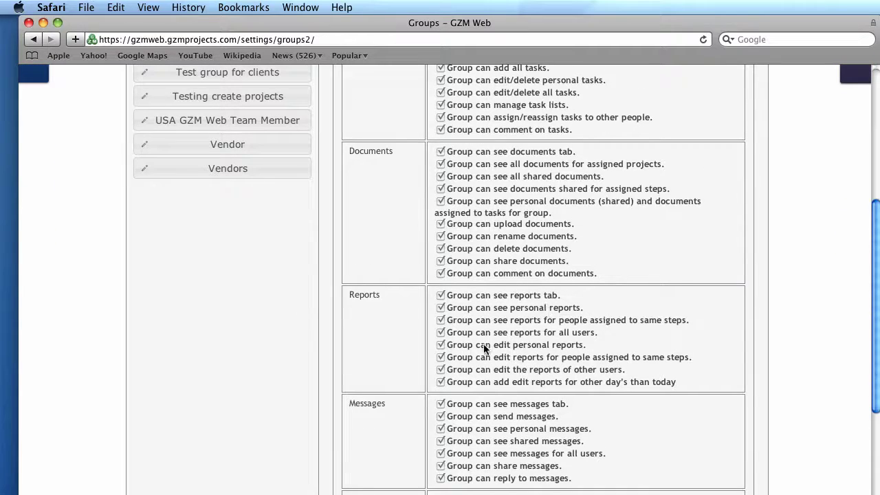
pyautogui.scroll(-5, 512, 352)
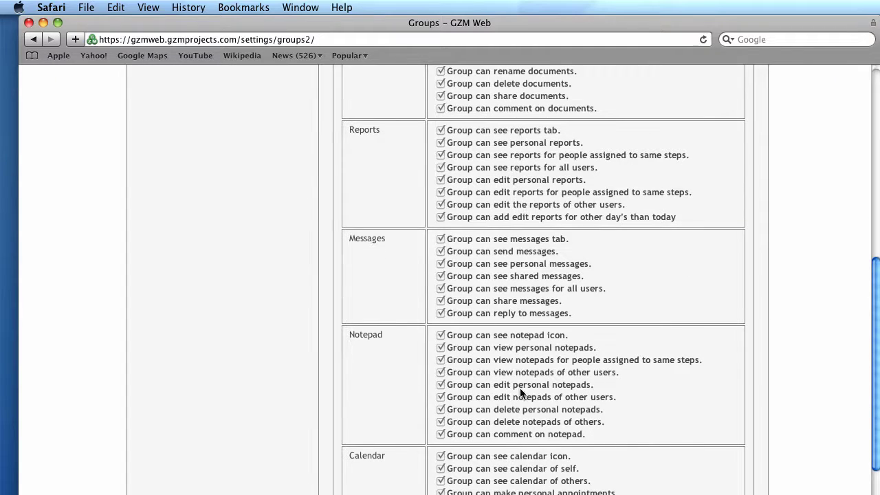
pyautogui.scroll(-1, 519, 389)
pyautogui.scroll(-4, 517, 382)
pyautogui.scroll(-5, 515, 364)
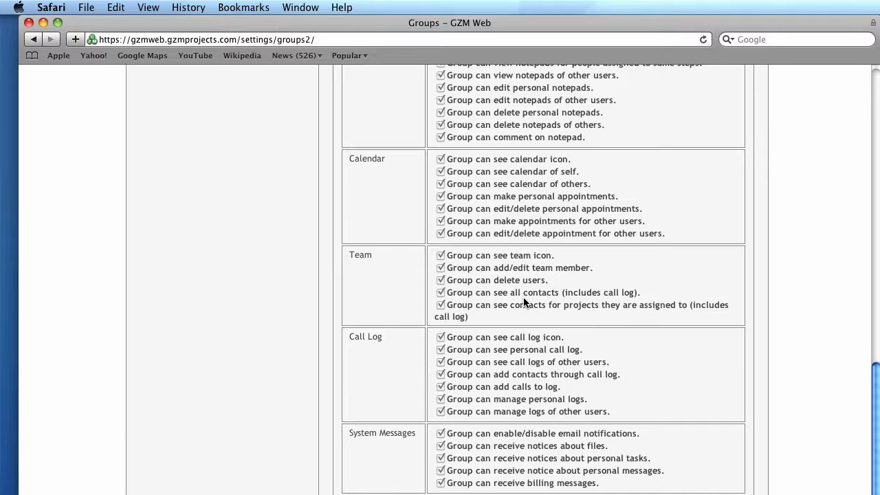
pyautogui.scroll(-5, 523, 303)
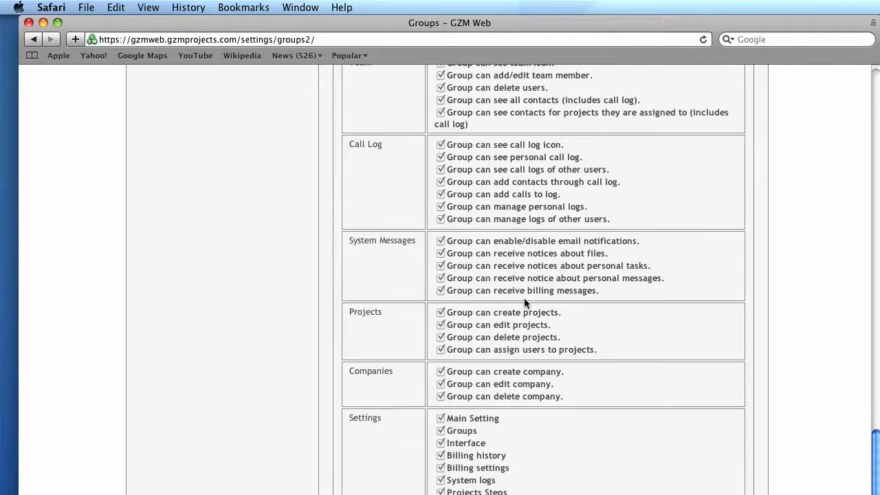
pyautogui.scroll(-1, 523, 300)
pyautogui.scroll(2, 523, 300)
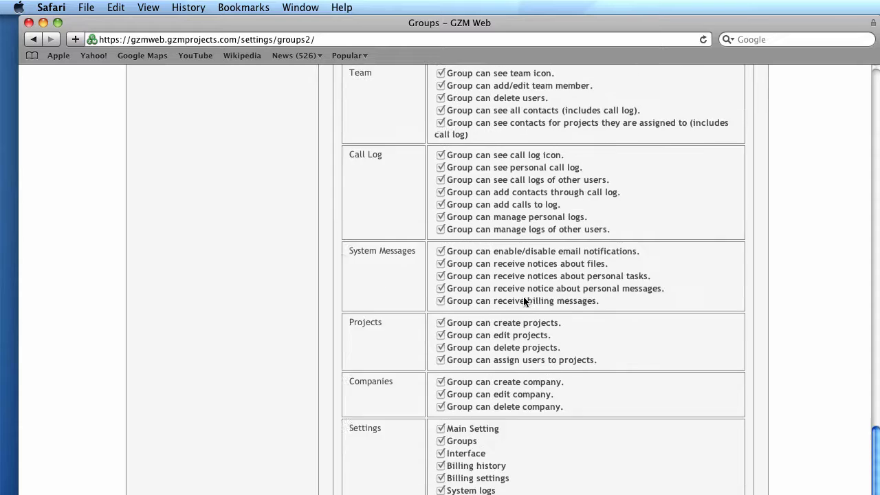
pyautogui.scroll(15, 523, 300)
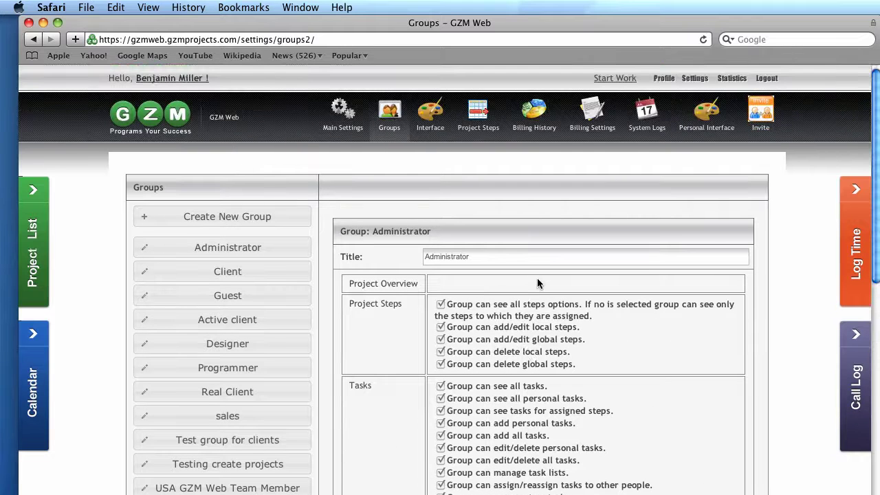
# Create a new group named Vendors
pyautogui.click(227, 219)
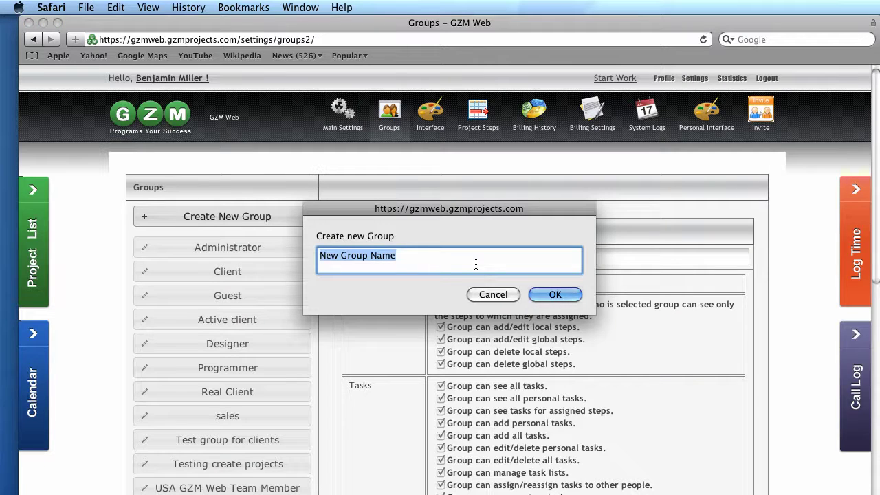
pyautogui.write('V')
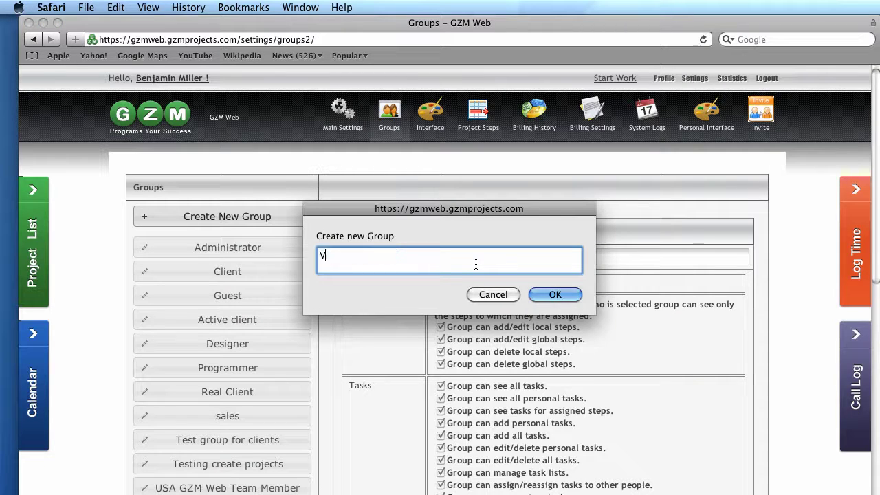
pyautogui.write('endor')
pyautogui.write('s')
pyautogui.click(565, 296)
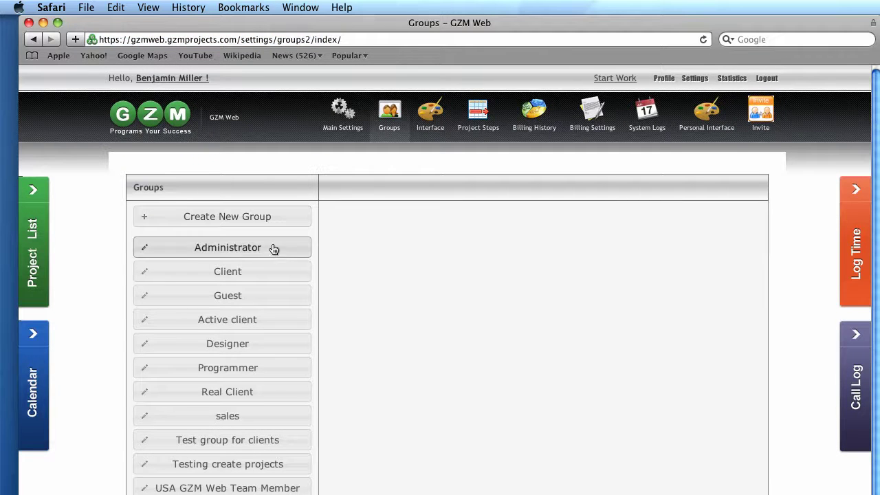
# Open the first listed Vendors group and allow it to see all personal tasks
pyautogui.scroll(-2, 277, 253)
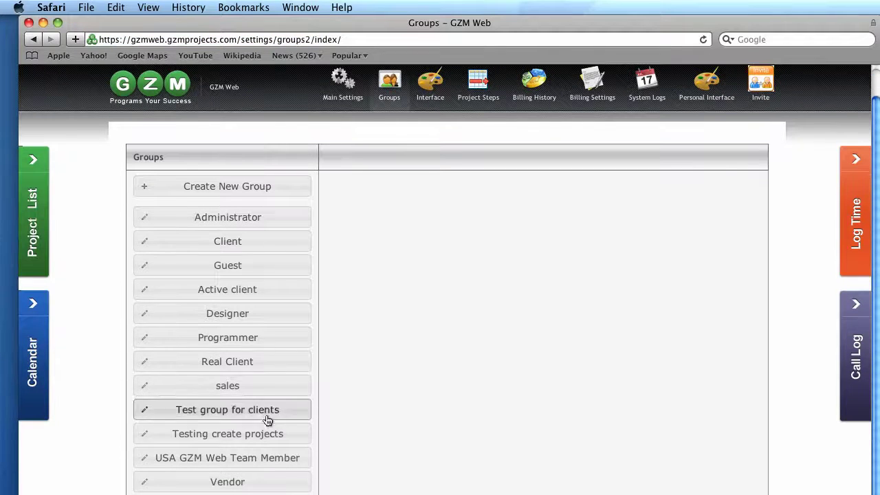
pyautogui.scroll(-1, 262, 465)
pyautogui.click(261, 482)
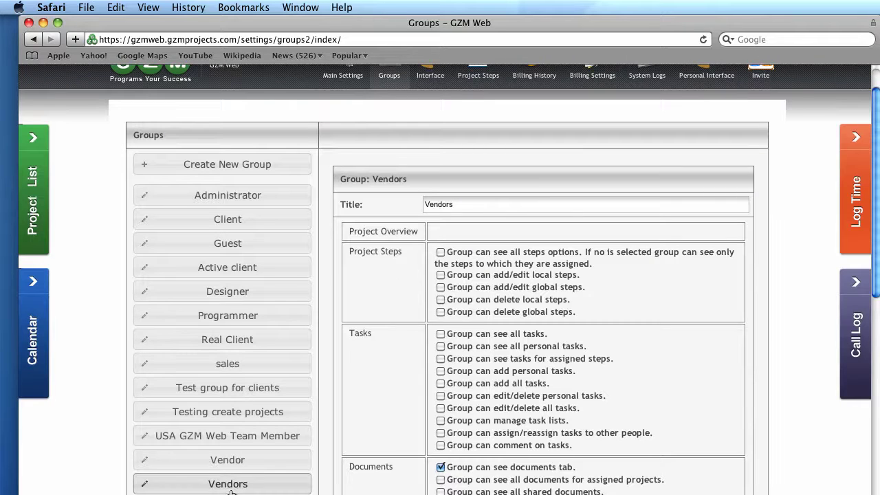
pyautogui.scroll(-5, 549, 272)
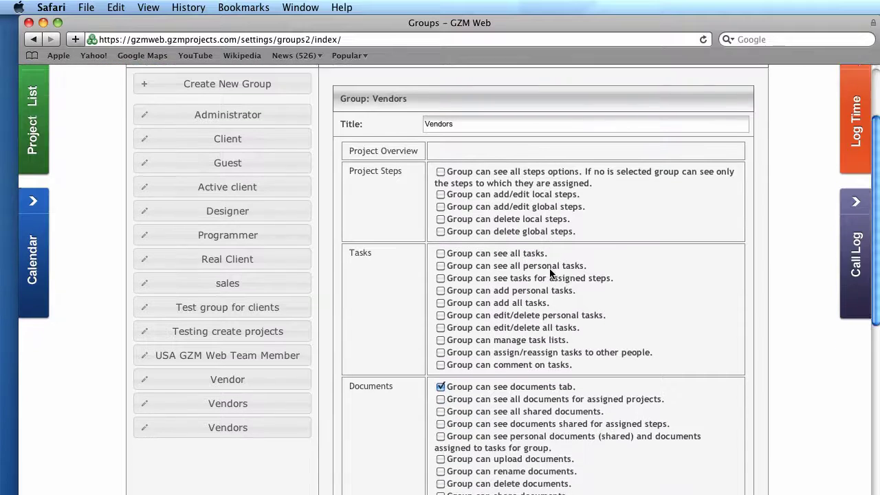
pyautogui.scroll(-5, 549, 267)
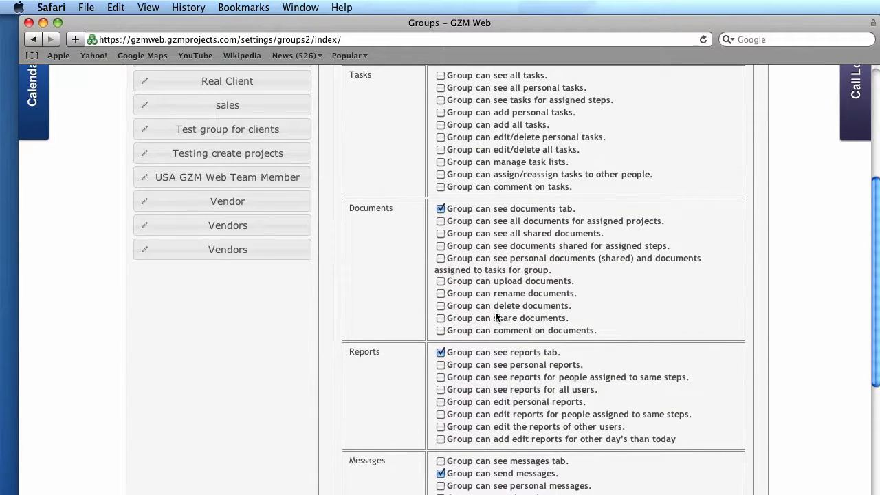
pyautogui.scroll(-3, 495, 311)
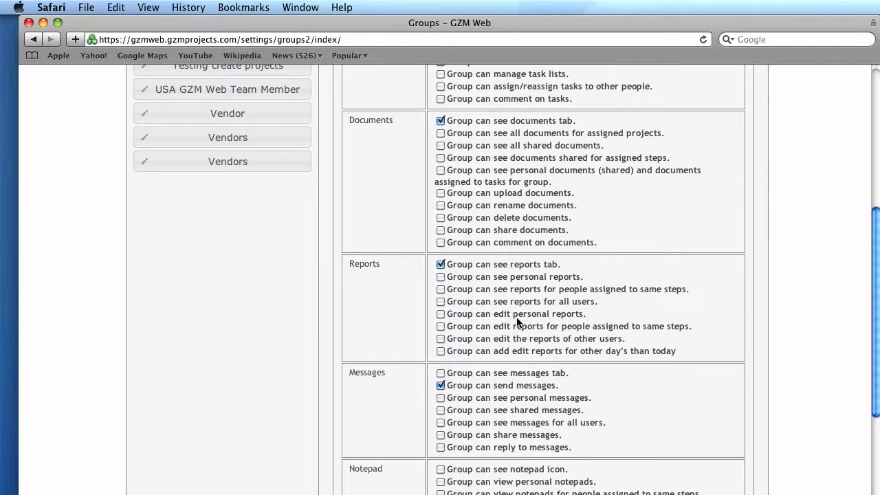
pyautogui.scroll(8, 517, 321)
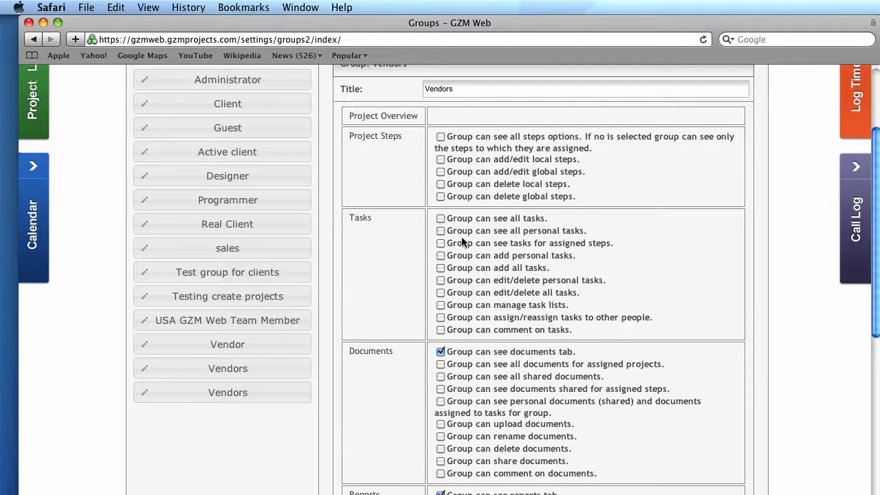
pyautogui.click(441, 231)
# Grant the Vendors group permission to see the calendar icon, its own calendar and the calendars of others
pyautogui.scroll(-5, 529, 259)
pyautogui.scroll(-6, 527, 260)
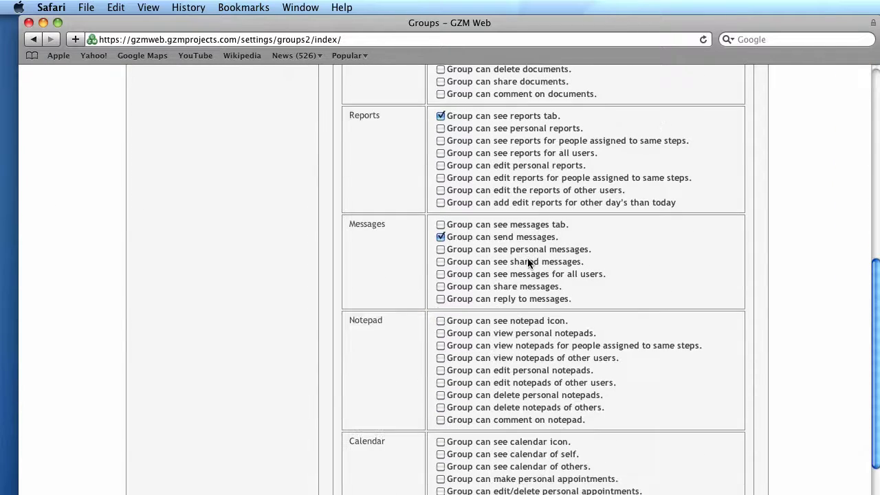
pyautogui.scroll(-4, 526, 246)
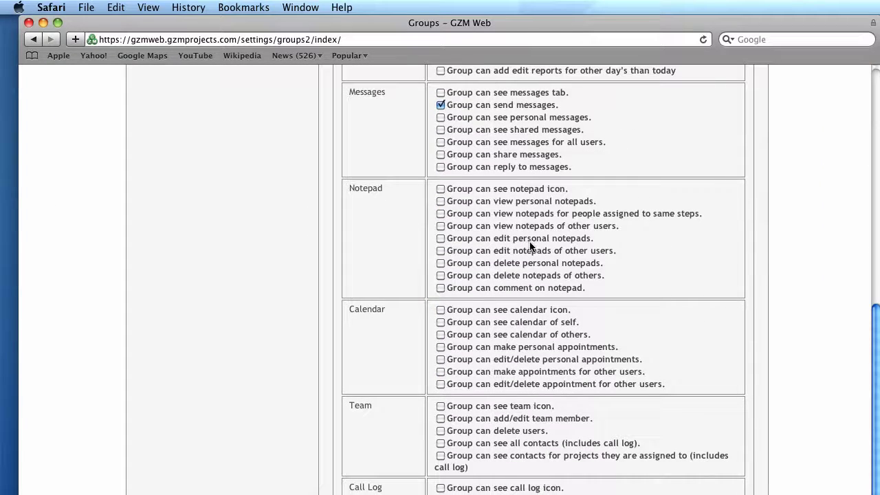
pyautogui.click(440, 322)
pyautogui.click(440, 334)
pyautogui.scroll(-1, 576, 363)
pyautogui.scroll(-3, 576, 364)
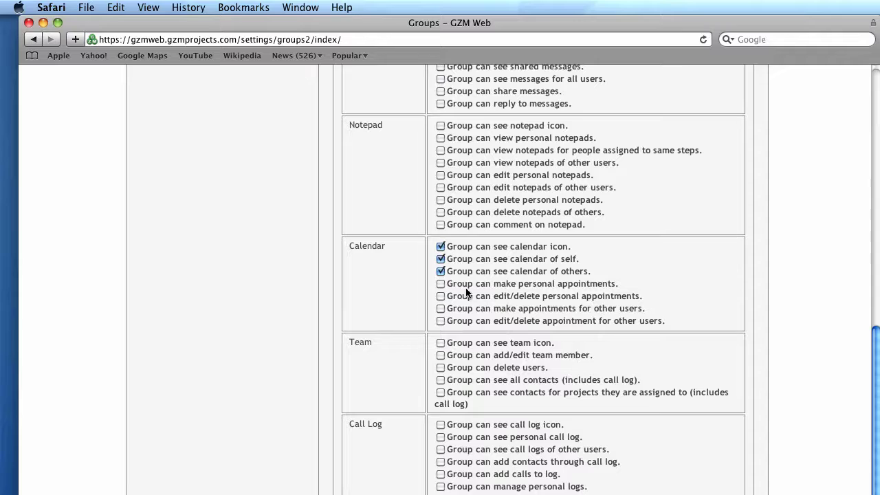
# Allow the Vendors group to make and edit/delete personal appointments and to edit/delete appointments for other users
pyautogui.click(441, 284)
pyautogui.click(440, 295)
pyautogui.click(441, 320)
# Enable the Can Login to system authorization for the Vendors group
pyautogui.scroll(-10, 641, 389)
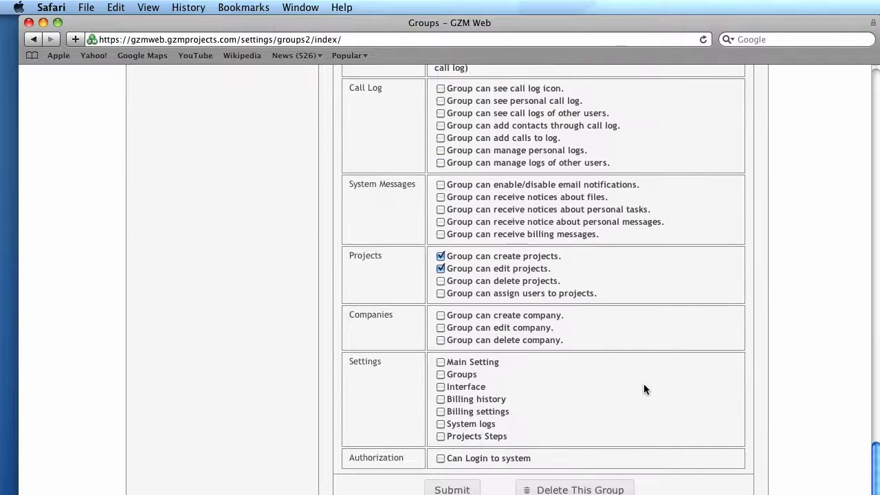
pyautogui.click(439, 458)
pyautogui.moveTo(722, 16); pyautogui.dragTo(729, 15)
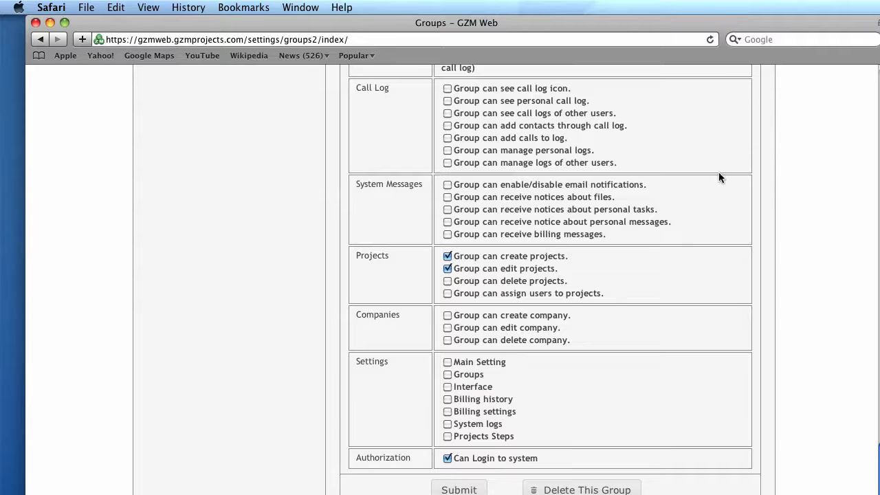
# Select the first of the two Vendors groups and delete it, confirming the deletion
pyautogui.scroll(9, 717, 200)
pyautogui.scroll(12, 719, 205)
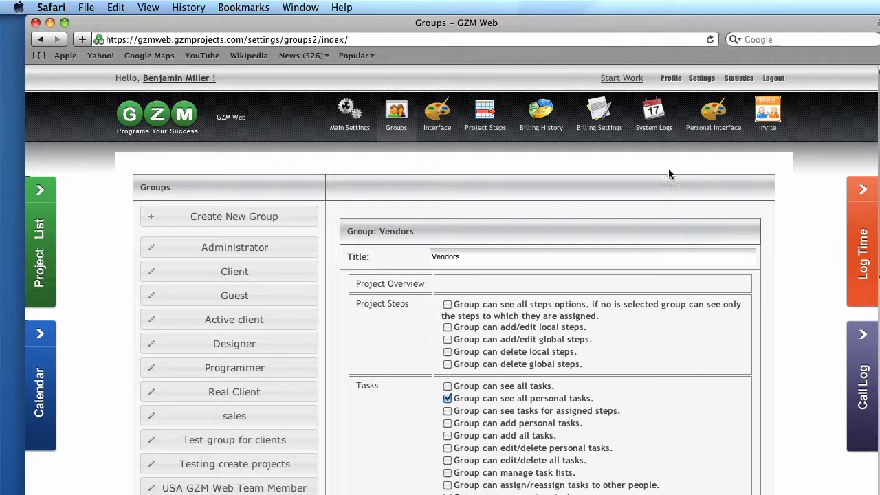
pyautogui.scroll(-6, 560, 174)
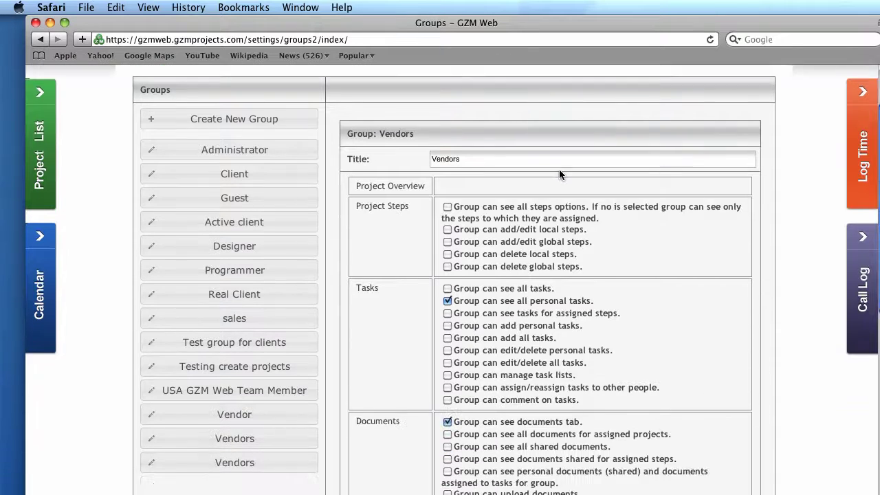
pyautogui.click(256, 353)
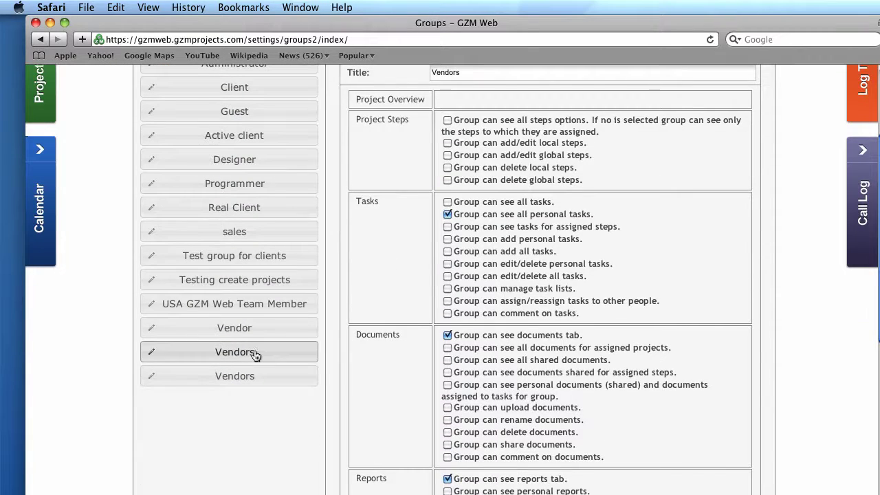
pyautogui.scroll(-15, 588, 313)
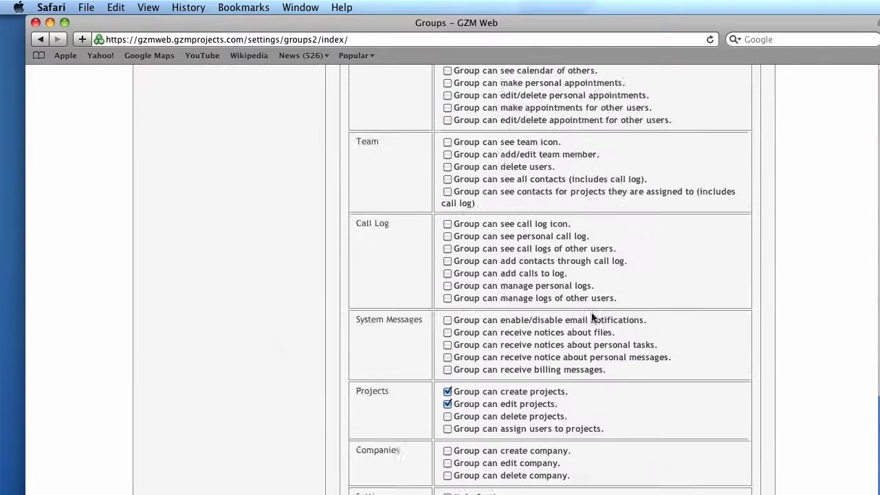
pyautogui.click(608, 487)
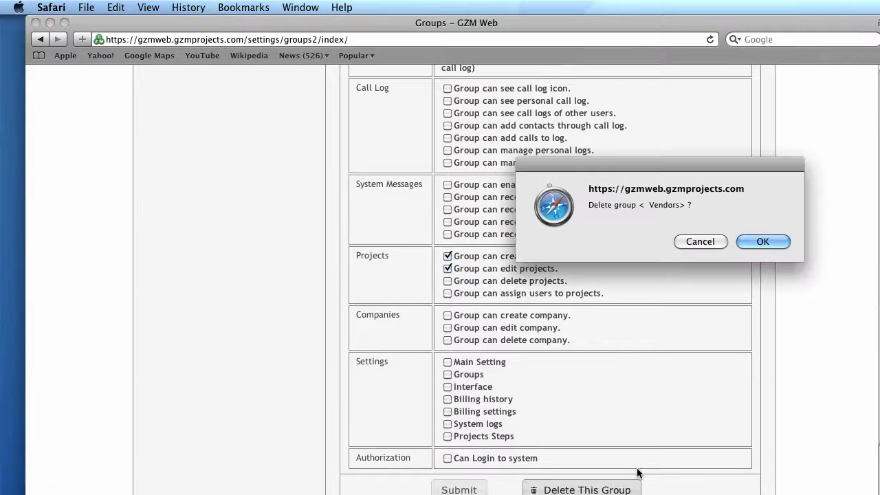
pyautogui.click(762, 241)
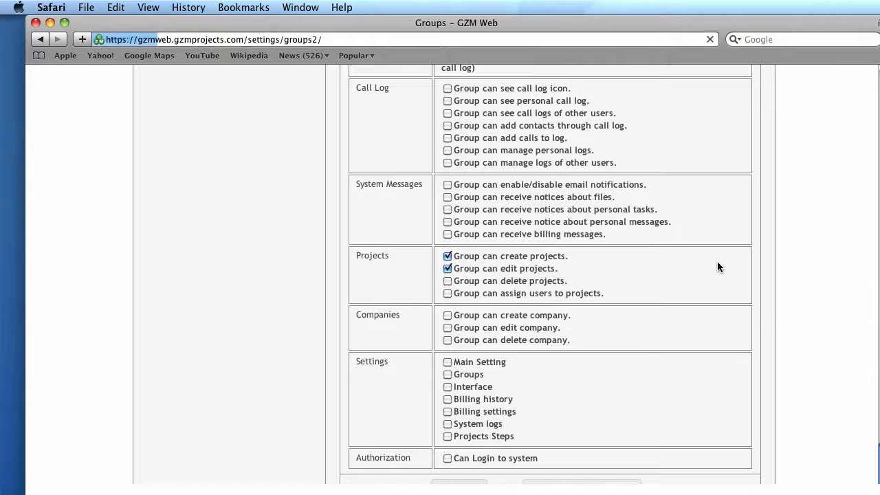